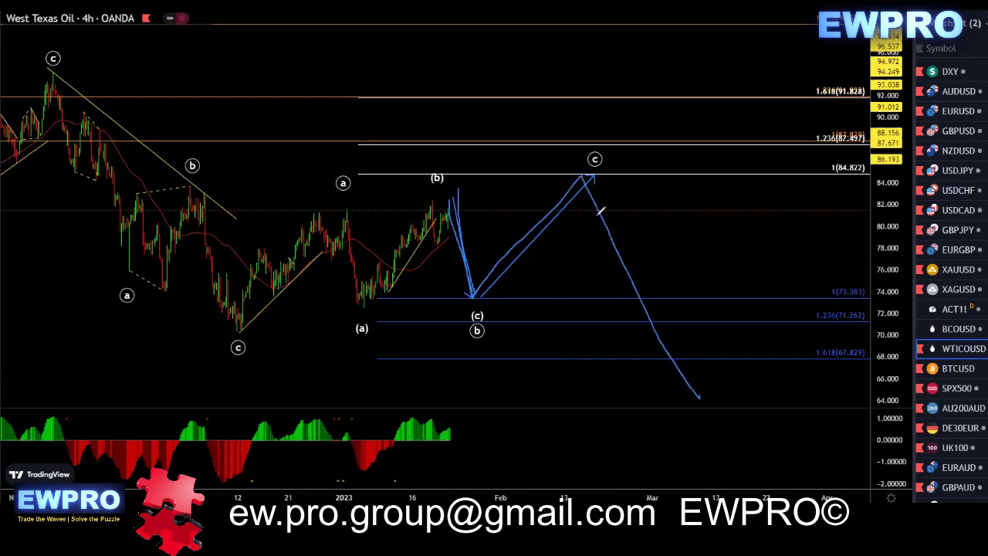
- Sketch a decline from wave c at 84.822 to about 64, and switch the oil chart to the 1h timeframe
left_click_drag(584, 177, 701, 399)
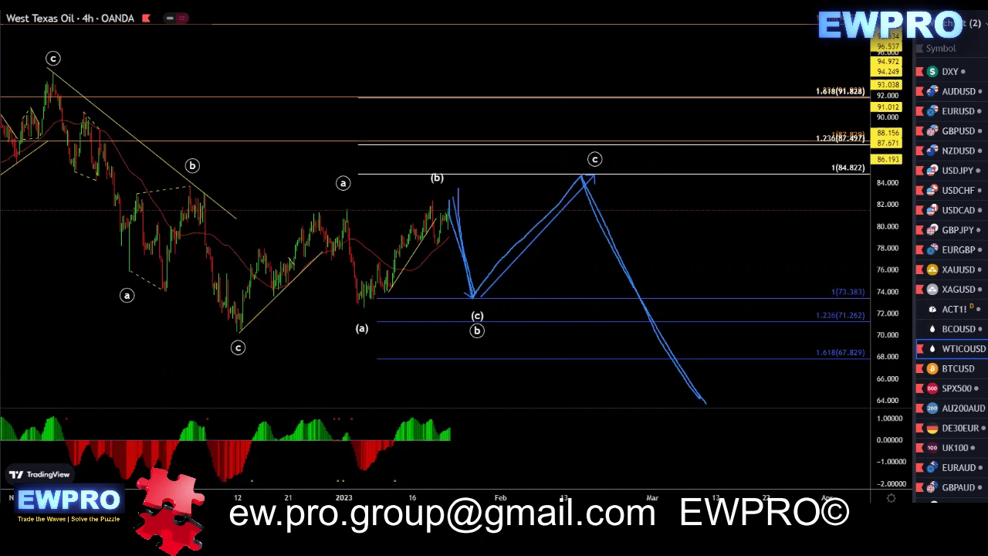
key("Escape")
left_click(339, 3)
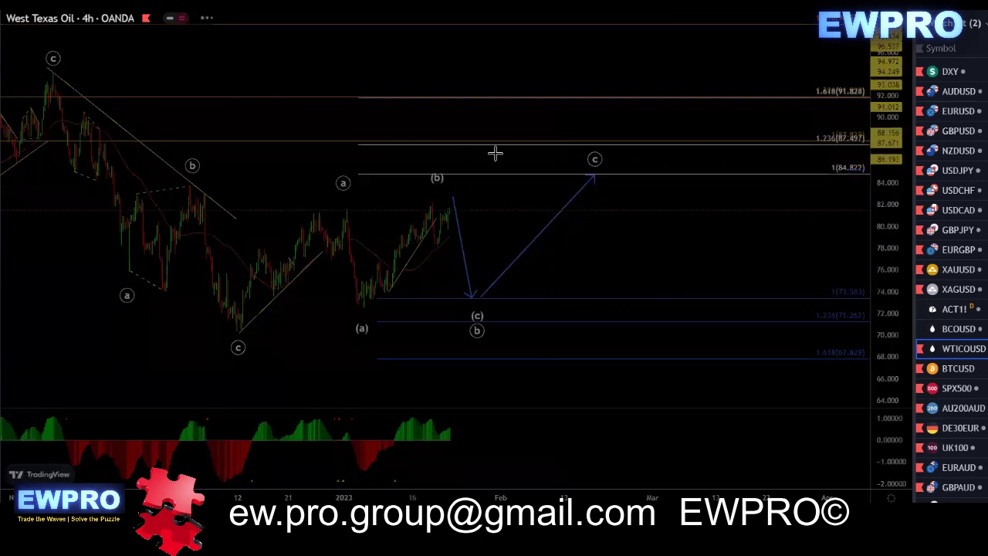
double_click(895, 267)
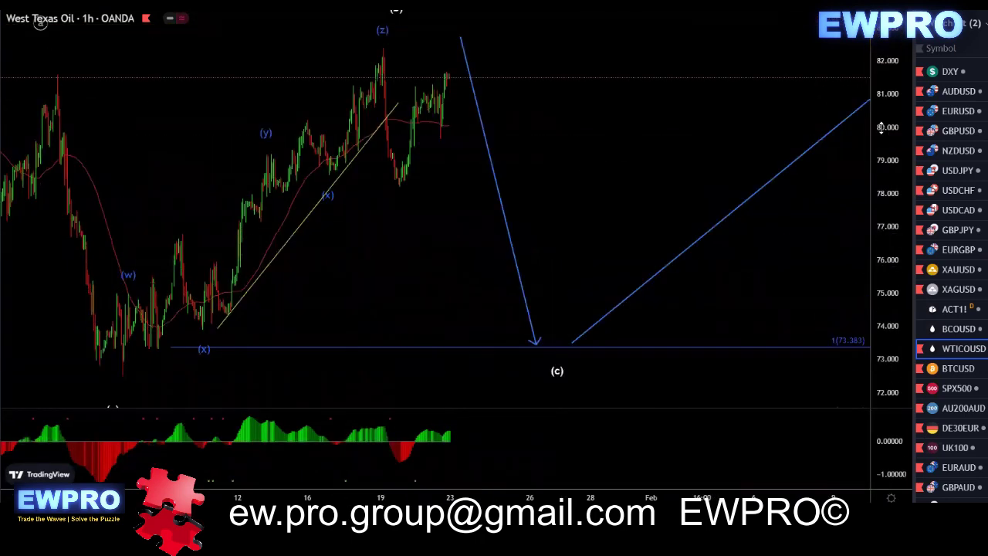
left_click_drag(887, 113, 881, 214)
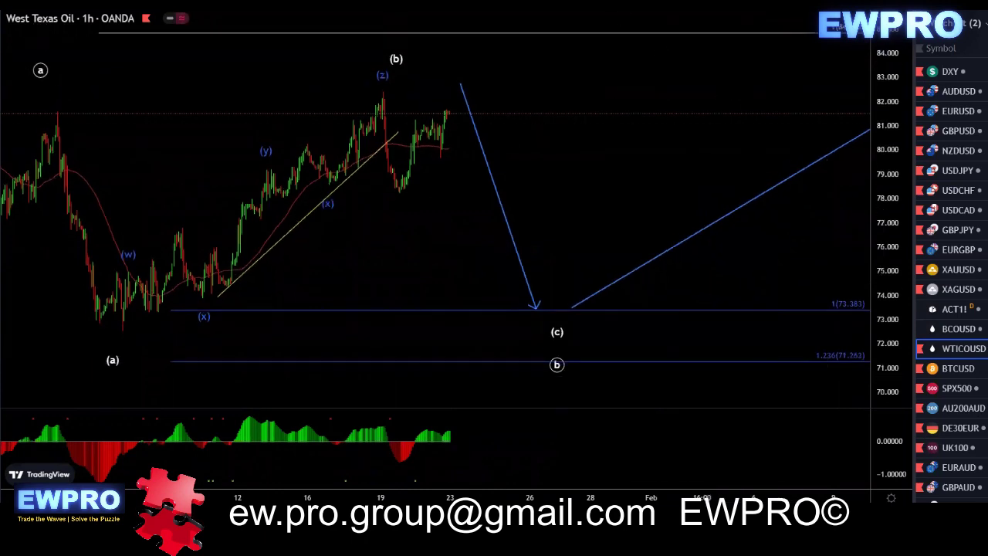
- Trace the (w)-(x)-(y)-(x)-(z) rise with its indicator divergence, and sketch a rising flag leading down to the 73.383 level
mouse_move(190, 291)
left_mouse_down()
mouse_move(267, 165)
mouse_move(318, 186)
mouse_move(375, 102)
left_mouse_up()
left_click_drag(224, 408, 371, 420)
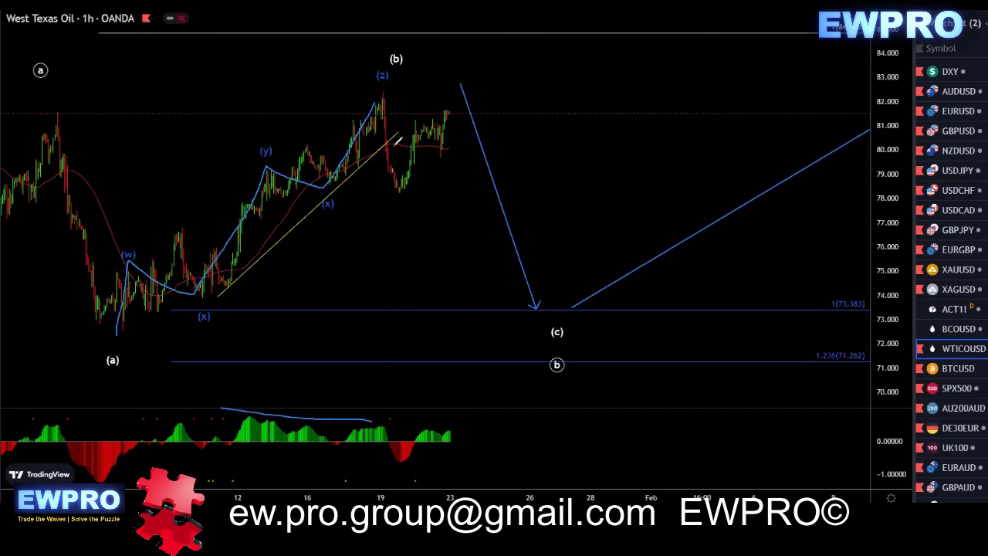
mouse_move(385, 96)
left_mouse_down()
mouse_move(389, 141)
mouse_move(404, 171)
mouse_move(414, 177)
mouse_move(419, 164)
mouse_move(455, 151)
left_mouse_up()
left_click_drag(389, 197, 460, 154)
mouse_move(396, 163)
left_mouse_down()
mouse_move(457, 139)
mouse_move(537, 303)
left_mouse_up()
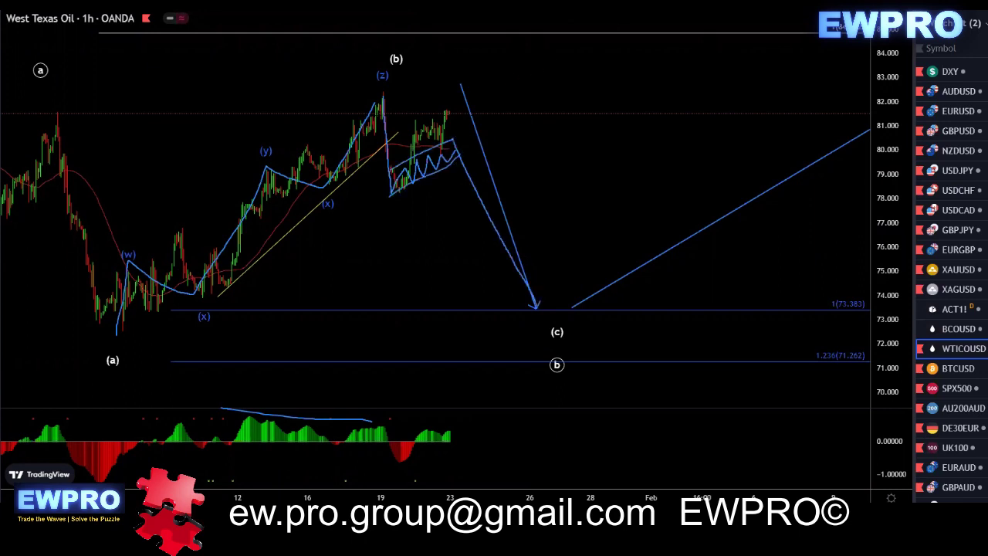
key("Delete")
- Outline the broadening consolidation just before the latest candles, between about 79.7 and 81.5
mouse_move(414, 122)
left_mouse_down()
mouse_move(440, 114)
mouse_move(438, 158)
left_mouse_up()
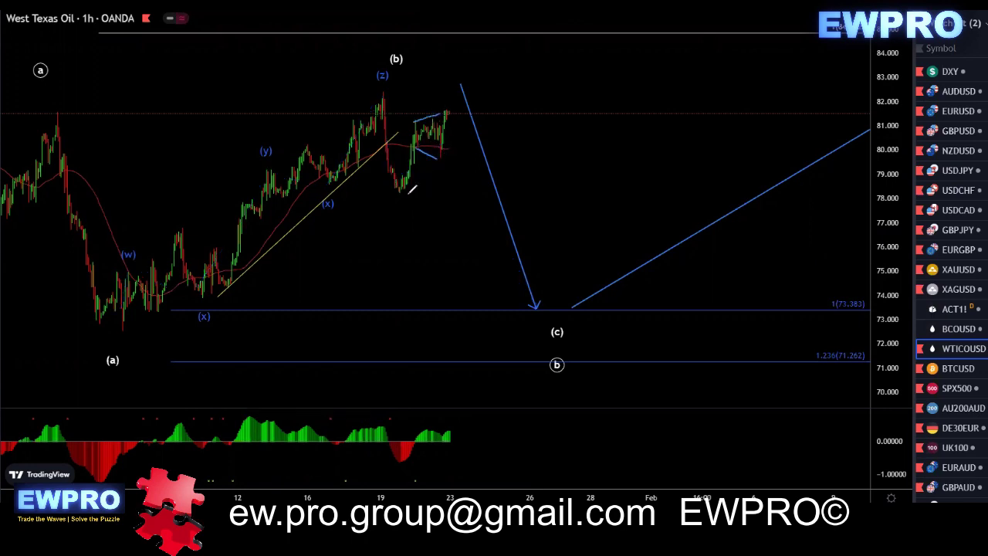
left_click_drag(441, 112, 463, 113)
key("Escape")
- Sketch resistance near 81.7 and a sideways three-leg correction down to about 78.2, followed by a rally to the white level above 84
left_click_drag(438, 139, 456, 106)
left_click_drag(377, 110, 463, 104)
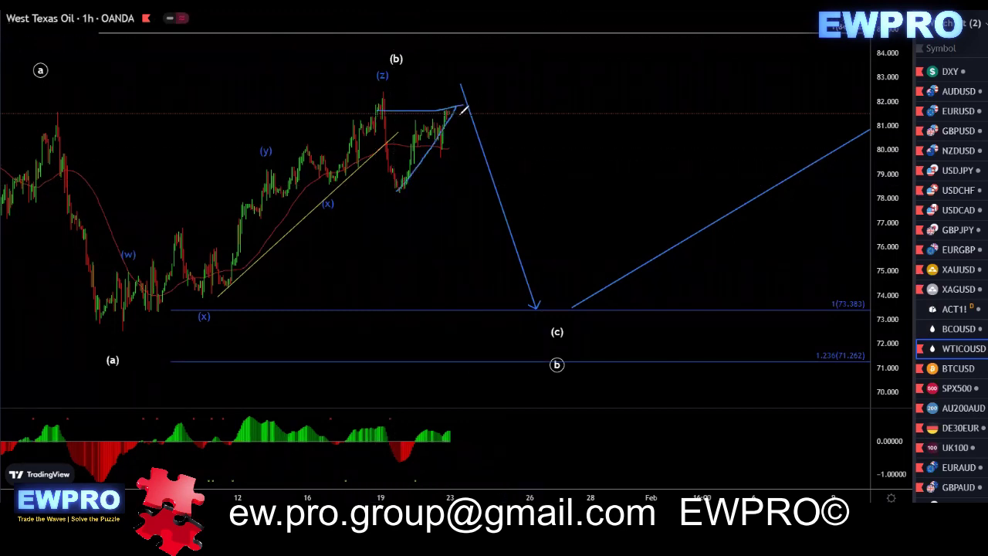
mouse_move(381, 91)
left_mouse_down()
mouse_move(396, 189)
mouse_move(470, 100)
mouse_move(502, 187)
mouse_move(398, 190)
left_mouse_up()
left_click_drag(383, 90, 466, 97)
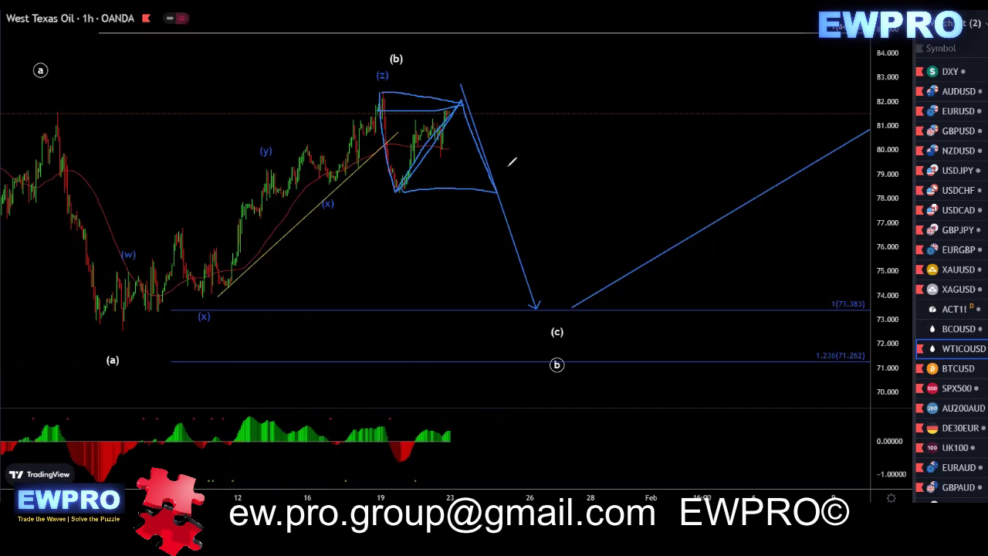
left_click_drag(496, 191, 586, 29)
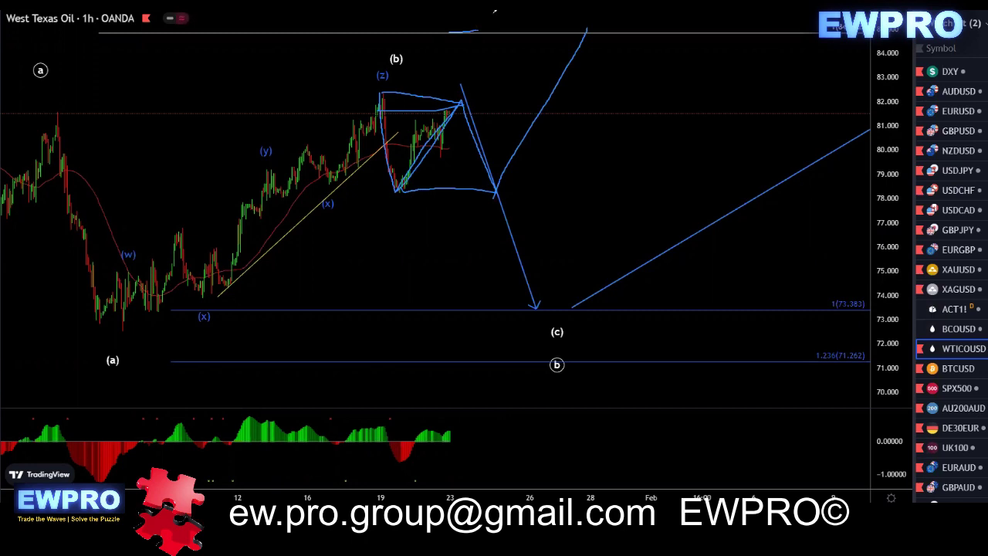
key("Escape")
- Sketch a break of the recovery's rising support with a drop to the 73.383 level, and mark resistance near 81.7
scroll(428, 160, "up", 3)
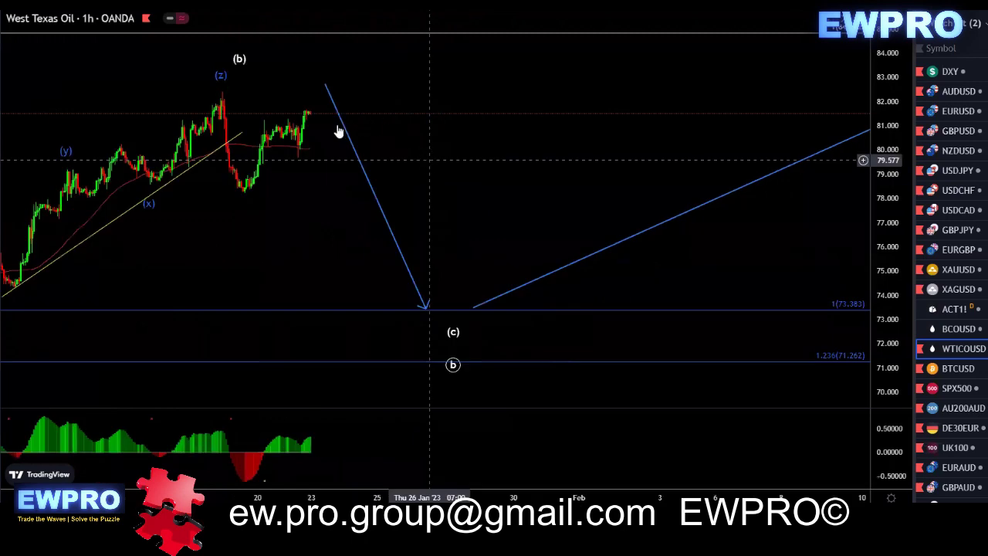
left_click_drag(472, 153, 572, 151)
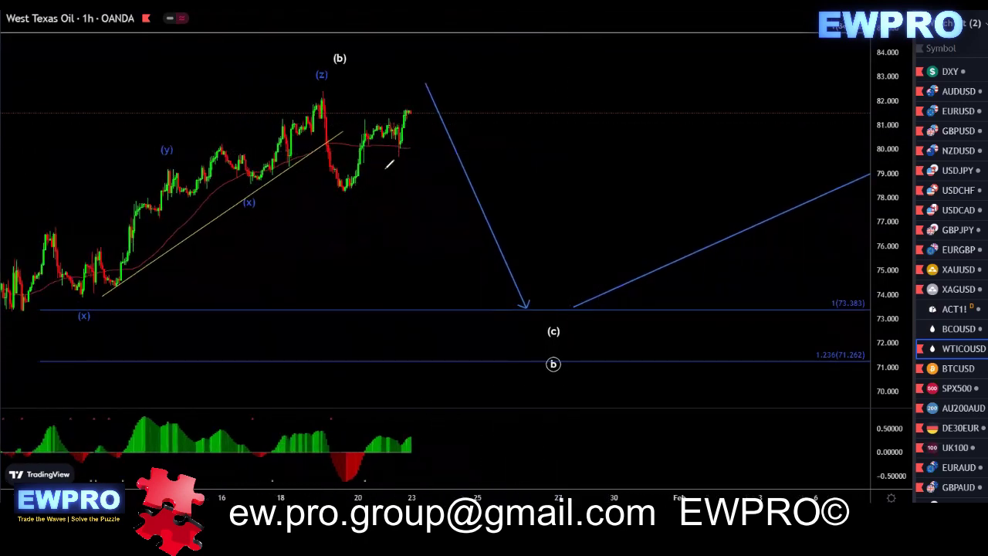
mouse_move(335, 203)
left_mouse_down()
mouse_move(450, 112)
mouse_move(422, 132)
mouse_move(424, 154)
mouse_move(434, 133)
mouse_move(424, 152)
mouse_move(427, 139)
mouse_move(445, 149)
mouse_move(527, 301)
left_mouse_up()
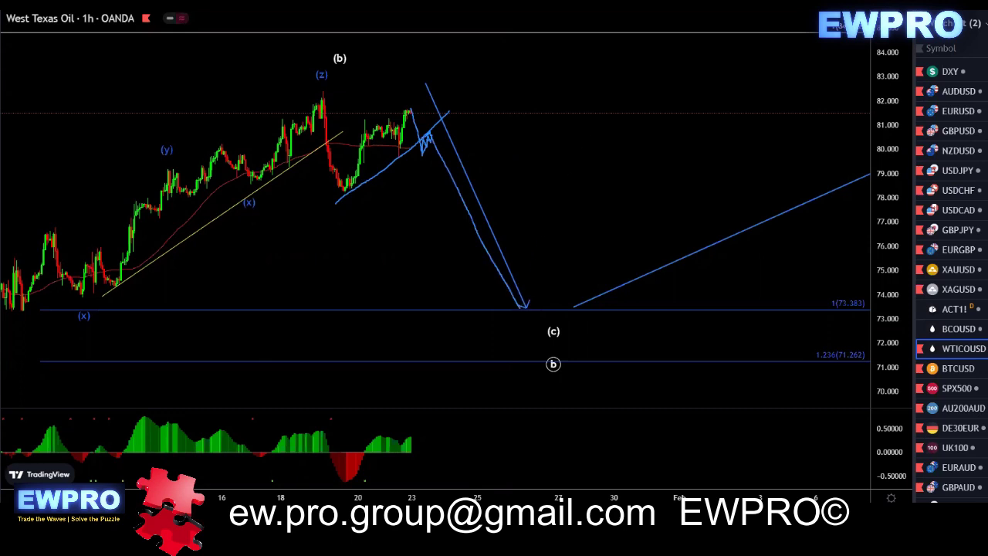
key("ctrl+z")
key("ctrl+z")
left_click_drag(308, 106, 436, 107)
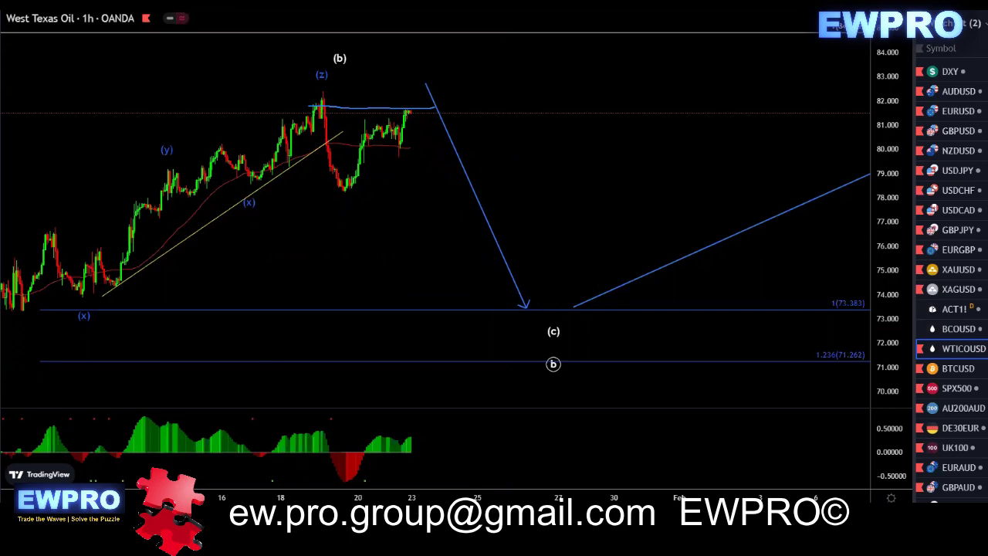
- Open the BTCUSD chart and set it to the daily timeframe
left_click(948, 369)
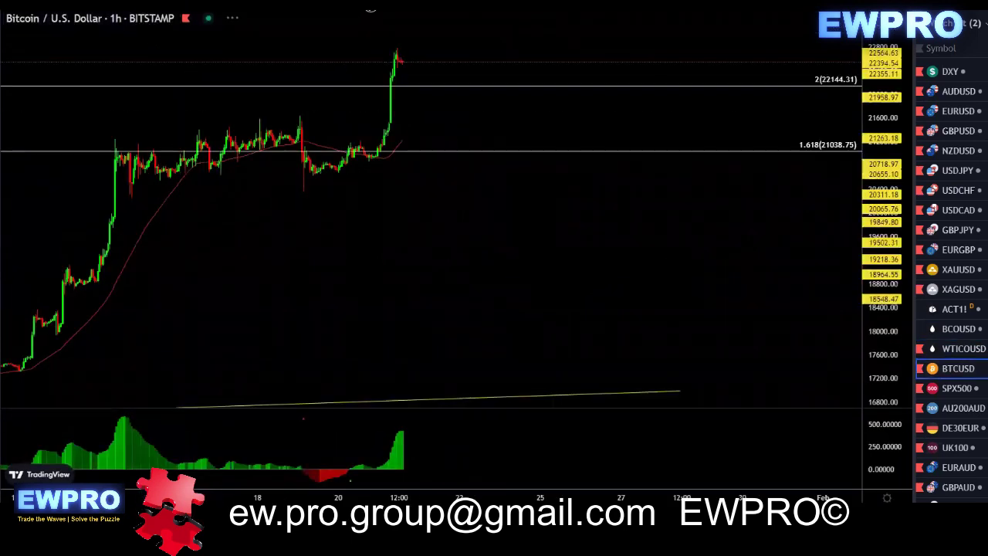
left_click(142, 5)
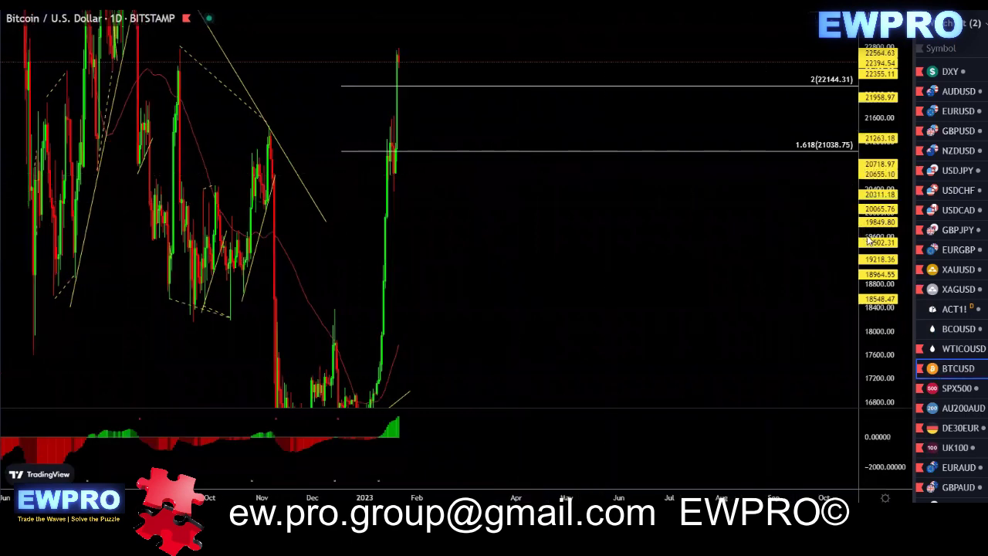
scroll(823, 236, "down", 3)
scroll(666, 177, "down", 4)
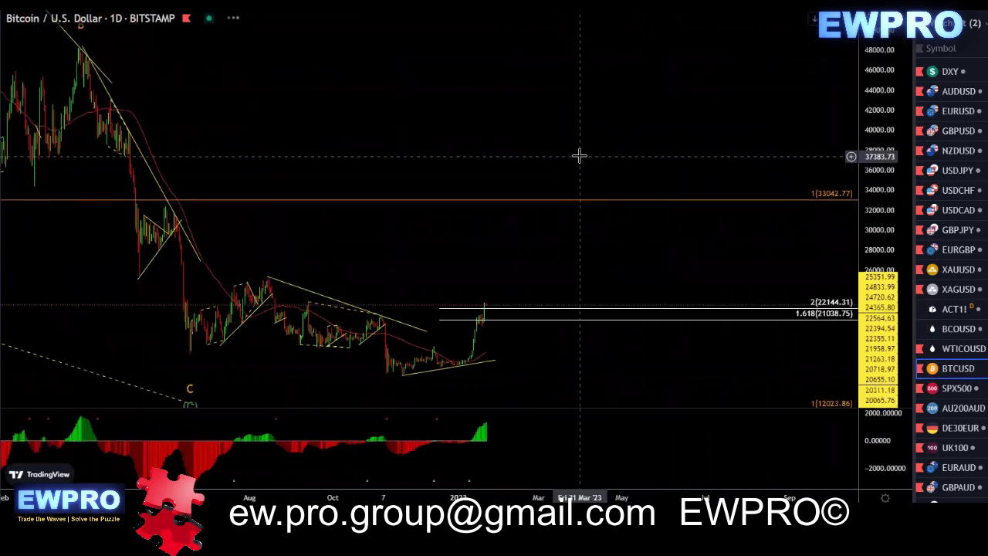
scroll(640, 155, "down", 5)
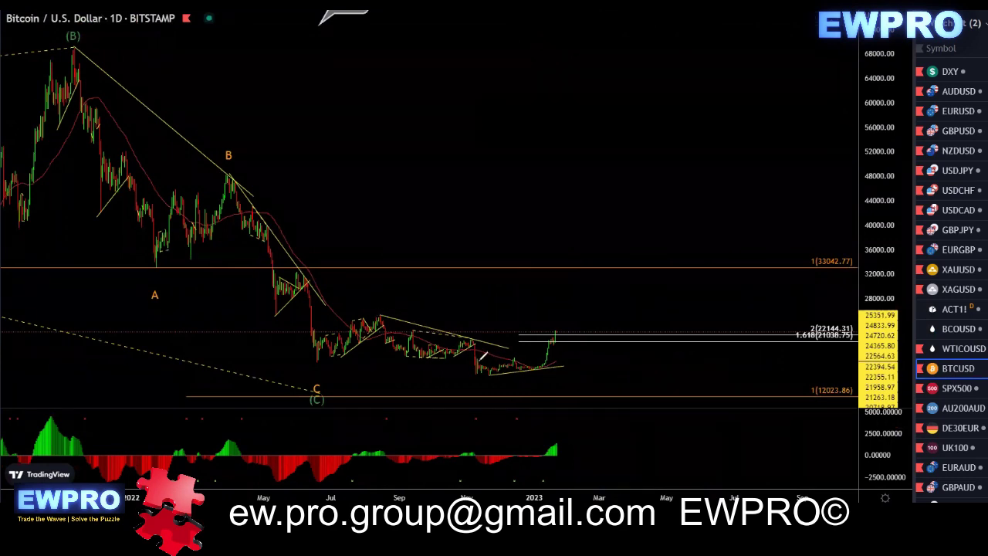
- Mark the November peak near 21500, and sketch the earlier expected path down to about 14000 against the actual rally
left_click_drag(483, 354, 506, 369)
scroll(533, 183, "up", 4)
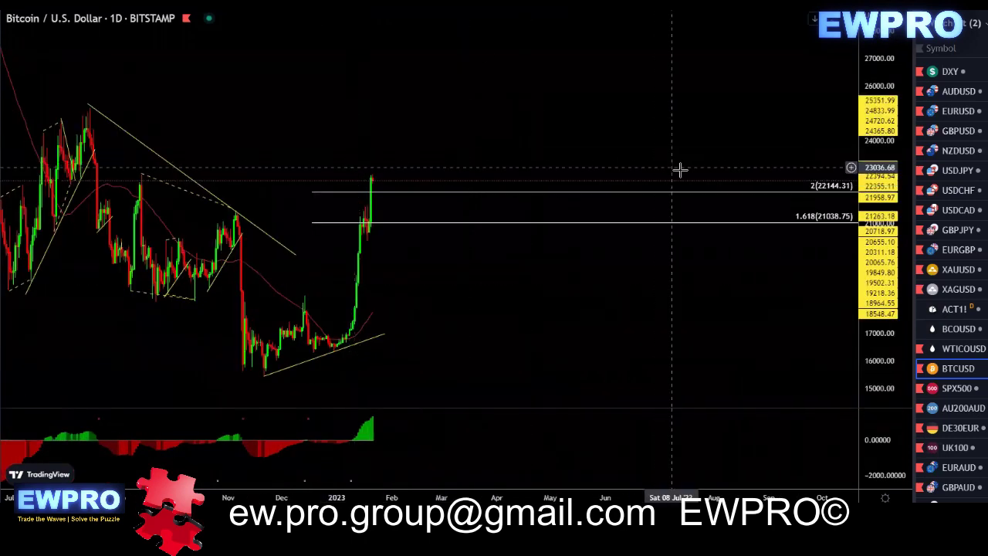
left_click_drag(883, 130, 883, 177)
left_click_drag(525, 122, 675, 128)
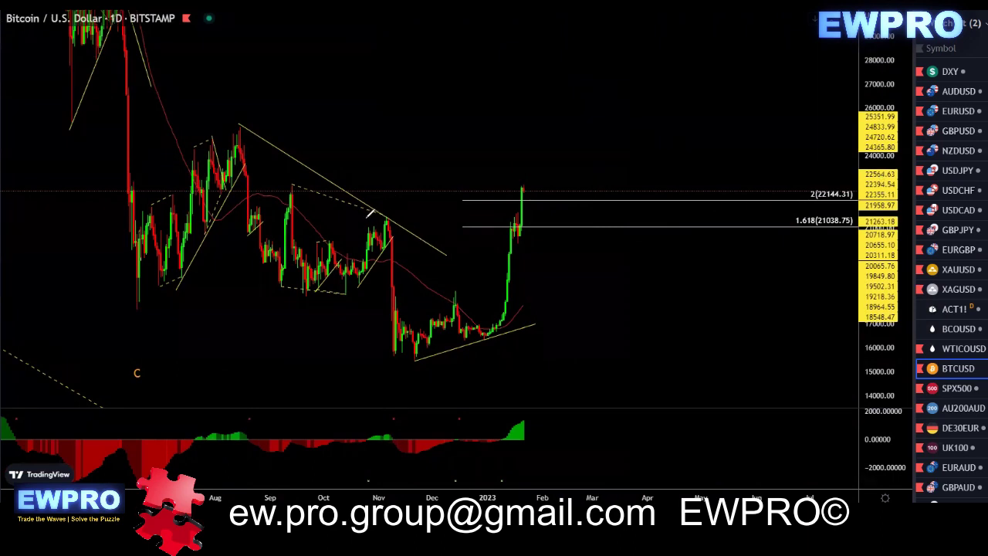
left_click_drag(368, 216, 407, 218)
mouse_move(392, 351)
left_mouse_down()
mouse_move(394, 321)
mouse_move(487, 324)
mouse_move(511, 277)
mouse_move(567, 388)
left_mouse_up()
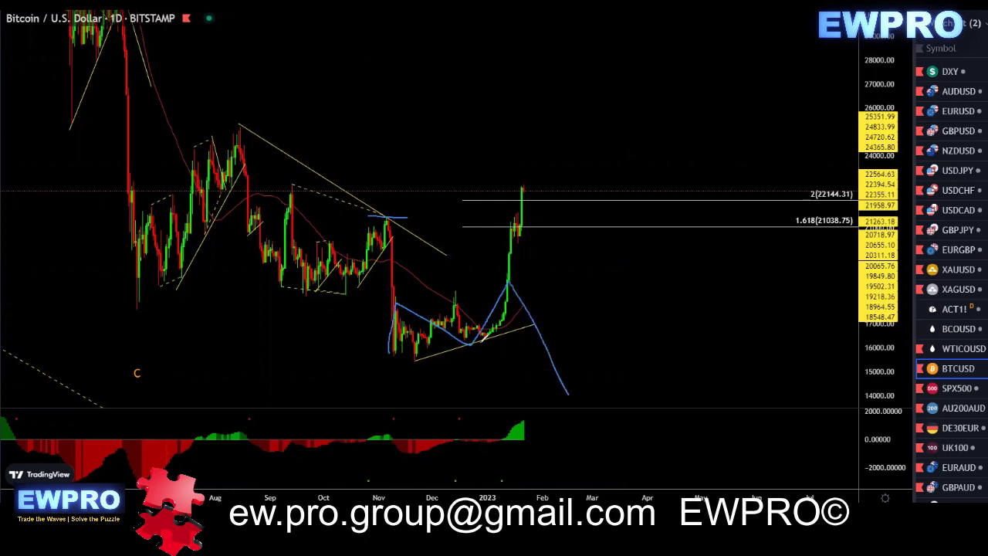
left_click_drag(482, 338, 508, 183)
mouse_move(374, 212)
left_mouse_down()
mouse_move(409, 214)
mouse_move(351, 207)
left_mouse_up()
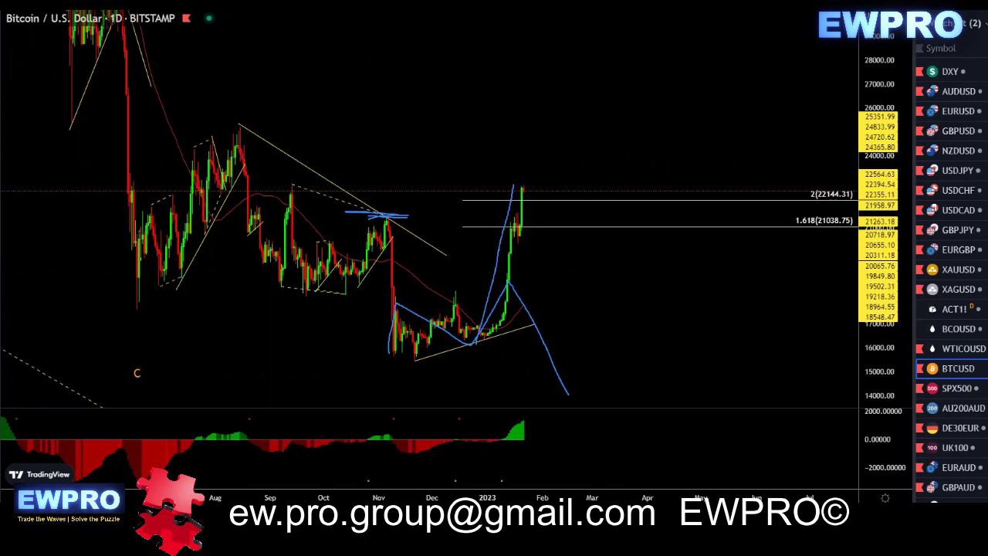
- Sketch a falling flag from the latest high to about 21000, followed by a steep rally above 28000
mouse_move(526, 182)
left_mouse_down()
mouse_move(552, 215)
mouse_move(611, 230)
left_mouse_up()
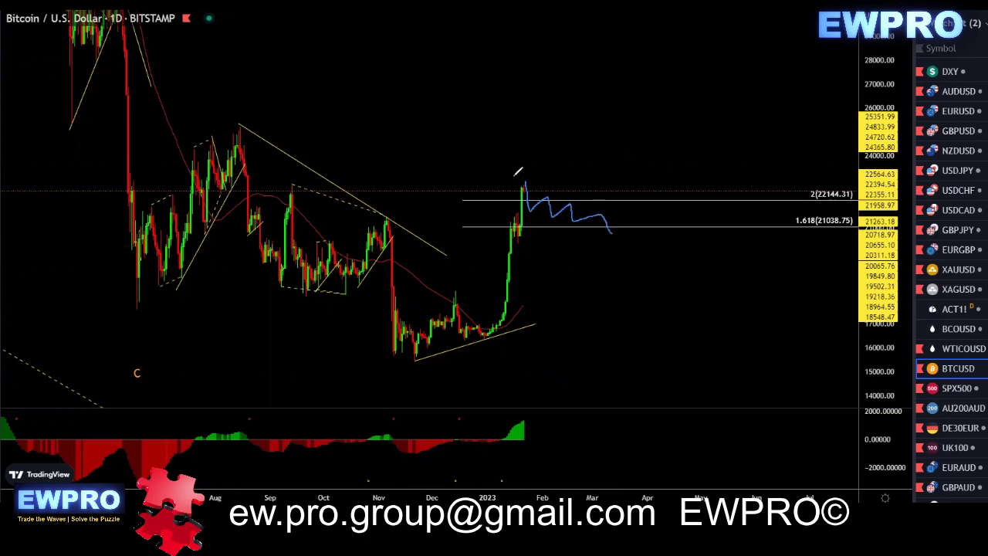
left_click_drag(514, 176, 622, 220)
left_click_drag(518, 204, 618, 222)
left_click_drag(610, 233, 667, 11)
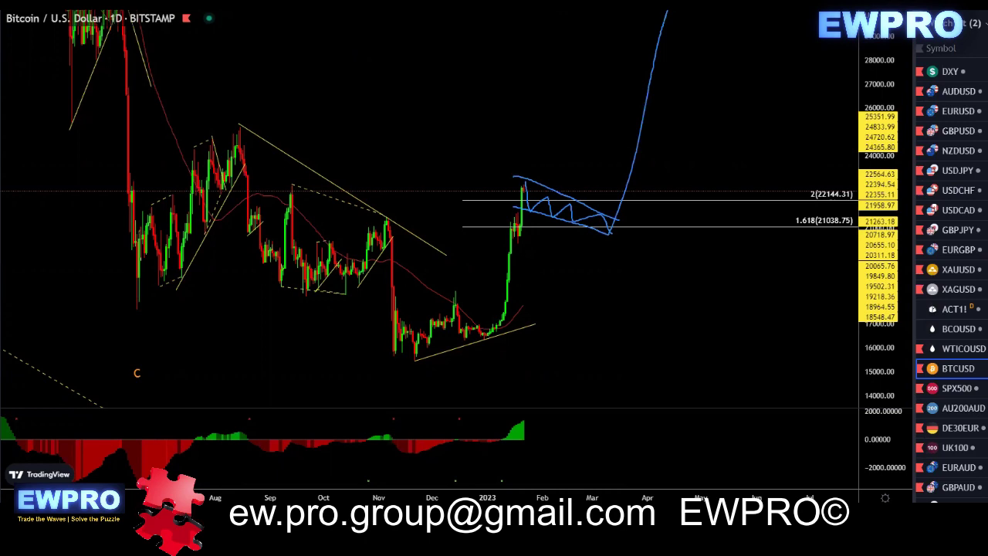
key("e")
- Switch the Bitcoin chart to the 4h timeframe and delete the blue arrow pointing down towards wave c
left_click(270, 5)
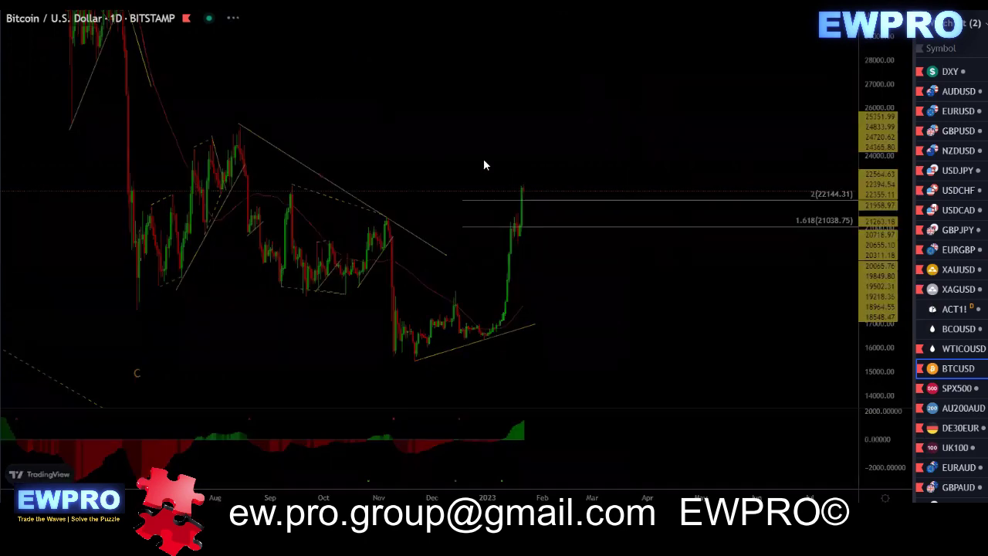
scroll(664, 250, "down", 4)
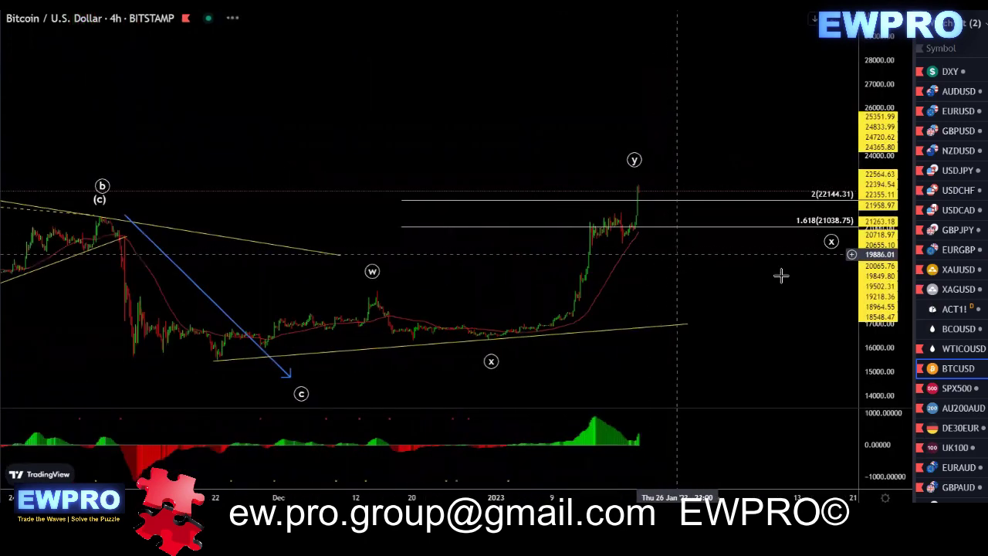
scroll(781, 275, "down", 3)
double_click(872, 291)
scroll(834, 238, "down", 2)
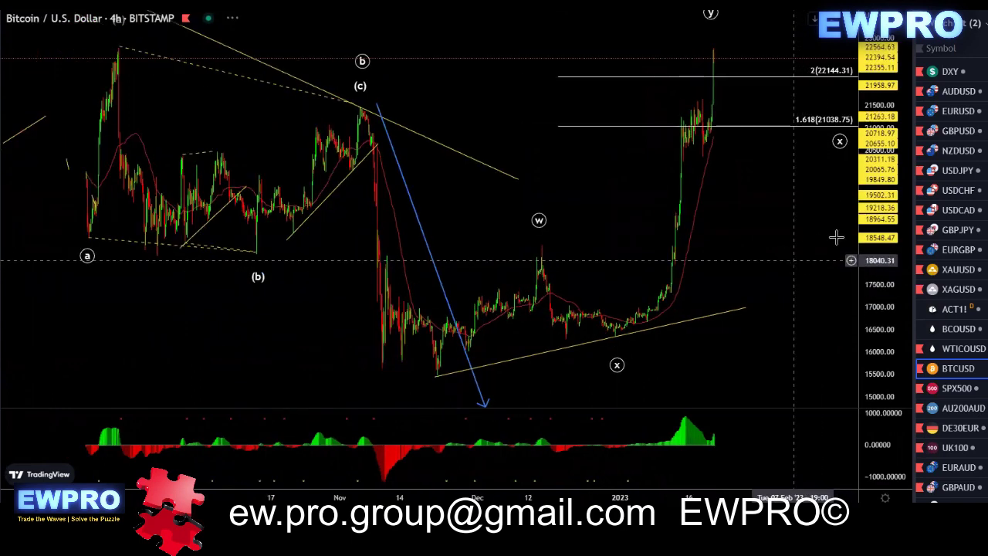
left_click_drag(814, 234, 616, 220)
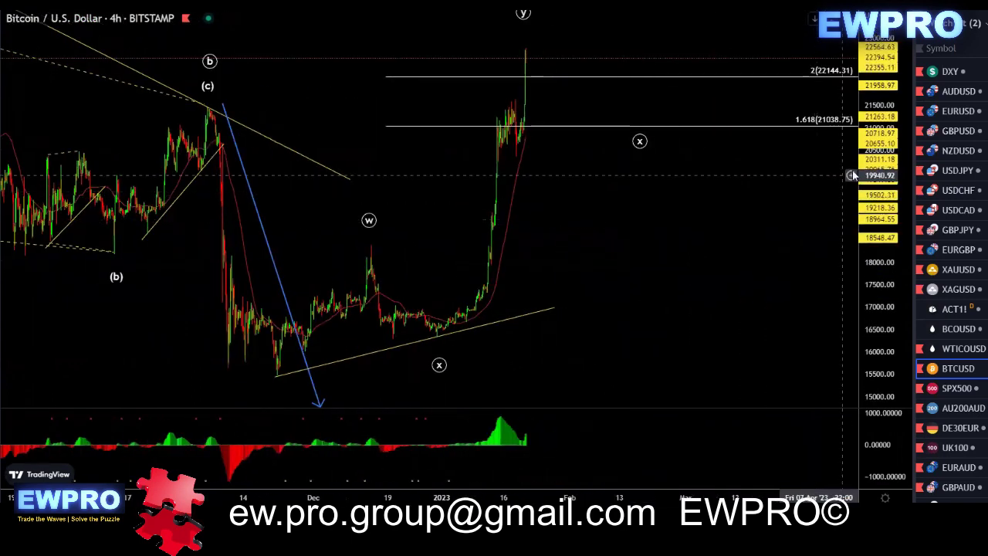
left_click_drag(866, 173, 860, 251)
left_click_drag(707, 219, 670, 237)
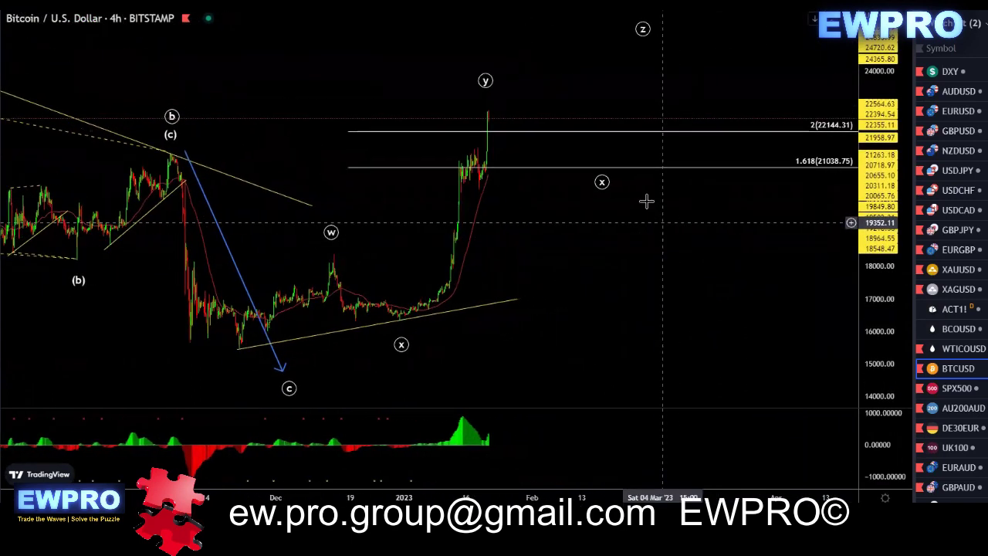
right_click(219, 225)
left_click(261, 454)
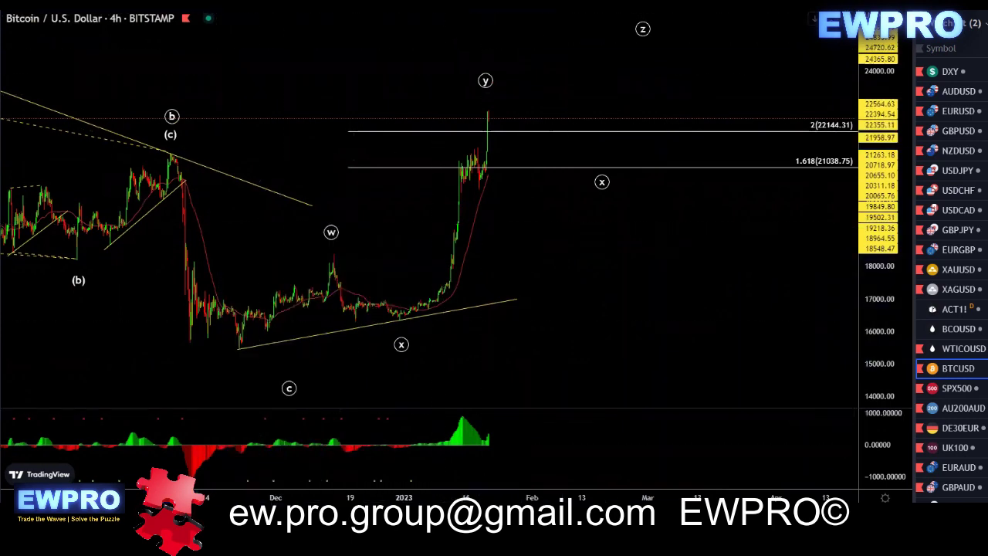
- Trace the w-x-y-x-z wave path from the November low up to the z label, emphasising the pullback from y to x
mouse_move(235, 350)
left_mouse_down()
mouse_move(334, 284)
mouse_move(342, 258)
mouse_move(395, 322)
left_mouse_up()
mouse_move(453, 210)
left_mouse_down()
mouse_move(507, 79)
mouse_move(576, 170)
mouse_move(624, 48)
left_mouse_up()
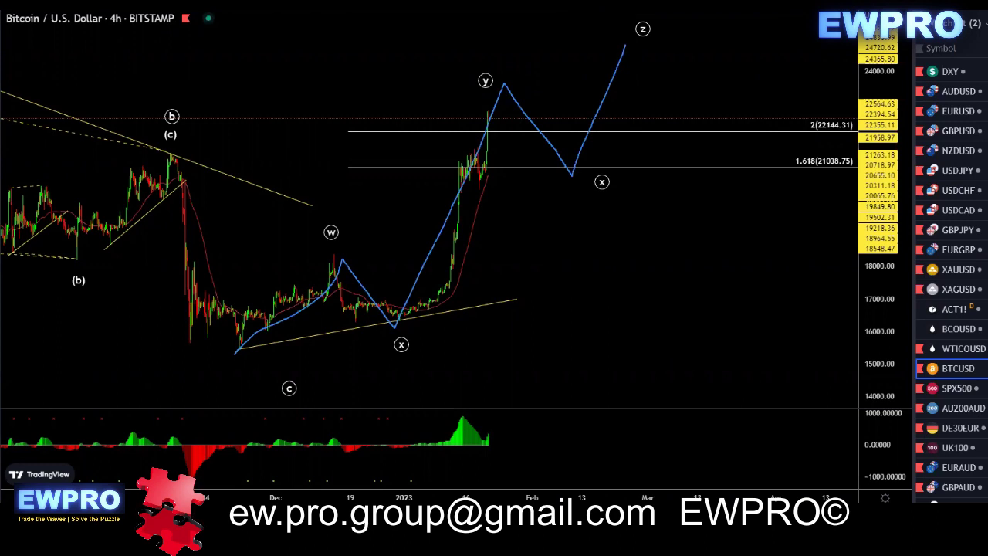
left_click_drag(501, 86, 591, 178)
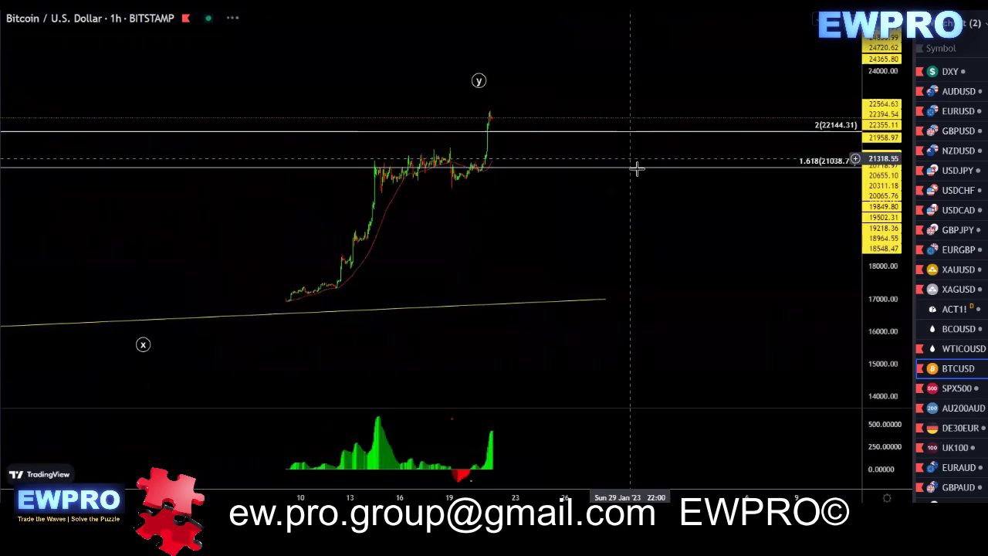
- Mark the indicator divergence on the 1h Bitcoin chart, and sketch a break of the rally's support with a flag and drop to about 18700
left_click_drag(877, 271, 877, 162)
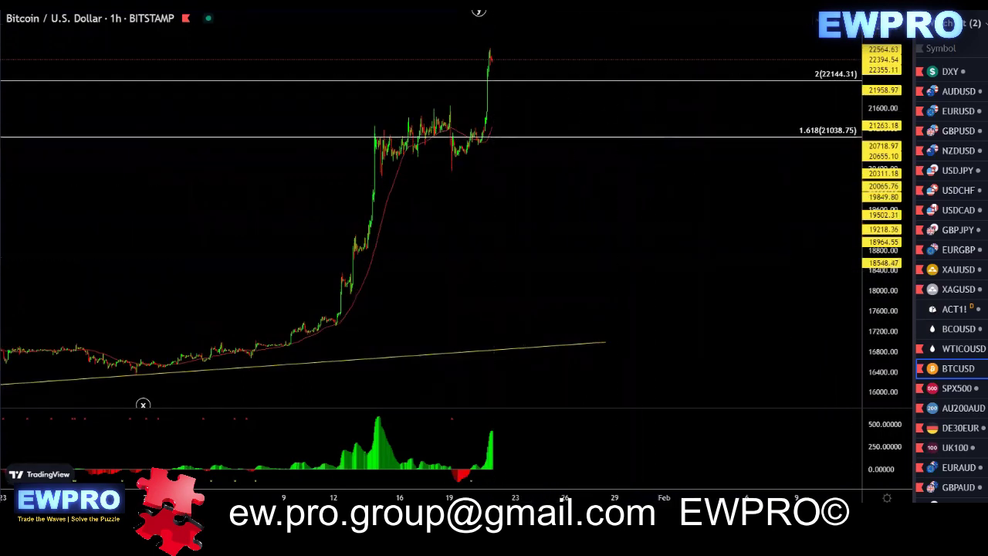
left_click_drag(528, 436, 550, 438)
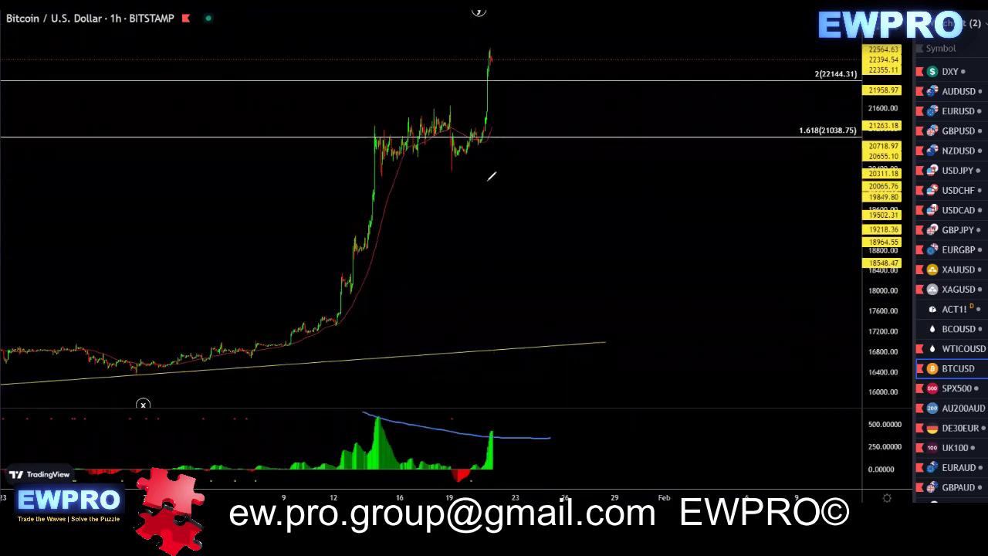
mouse_move(317, 344)
left_mouse_down()
mouse_move(384, 273)
mouse_move(548, 54)
mouse_move(499, 63)
mouse_move(519, 148)
mouse_move(528, 125)
mouse_move(553, 120)
mouse_move(521, 148)
mouse_move(551, 123)
mouse_move(548, 112)
left_mouse_up()
left_click_drag(600, 244, 597, 255)
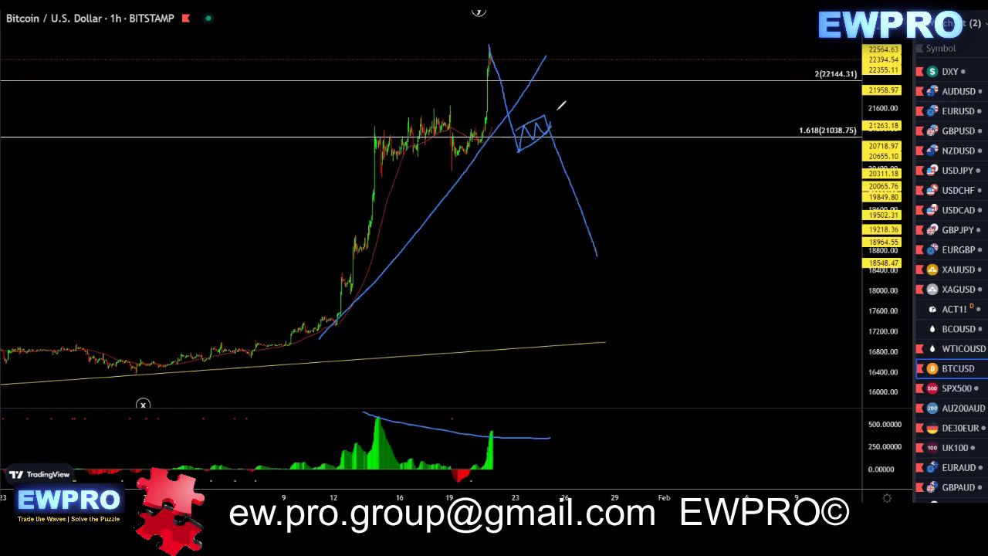
- Replace Bitcoin's bearish flag sketch with a small falling flag to the 22144.31 level and a breakout above the latest high, and mark the indicator divergence
mouse_move(561, 106)
left_mouse_down()
mouse_move(533, 158)
mouse_move(545, 116)
mouse_move(576, 253)
left_mouse_up()
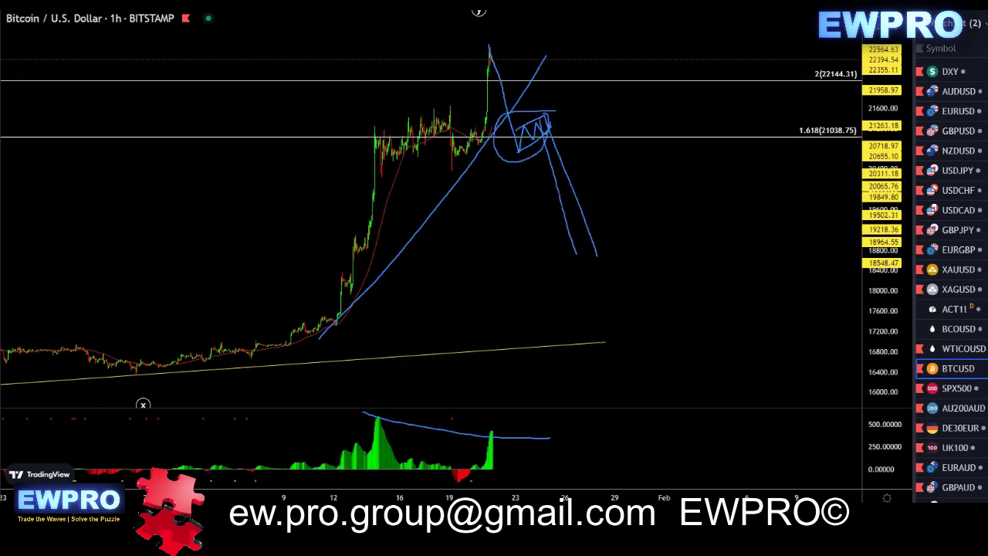
key("e")
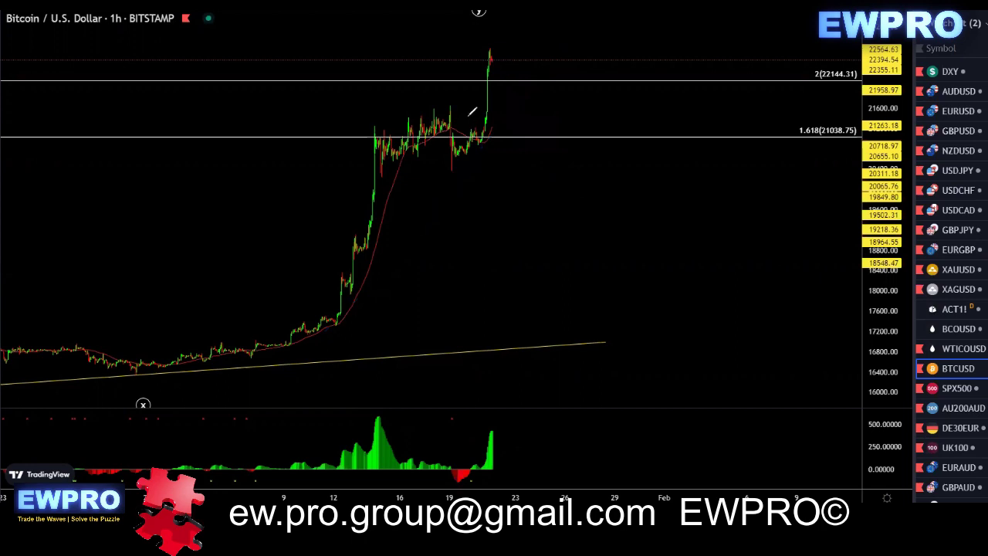
mouse_move(490, 53)
left_mouse_down()
mouse_move(494, 66)
mouse_move(506, 60)
mouse_move(510, 78)
mouse_move(501, 66)
mouse_move(520, 60)
mouse_move(526, 21)
left_mouse_up()
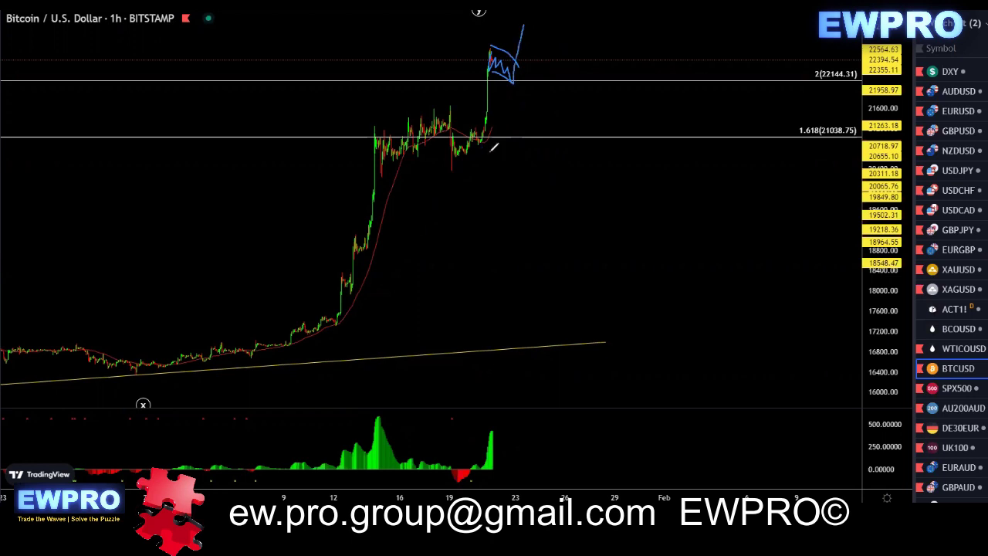
left_click_drag(375, 416, 499, 419)
key("Escape")
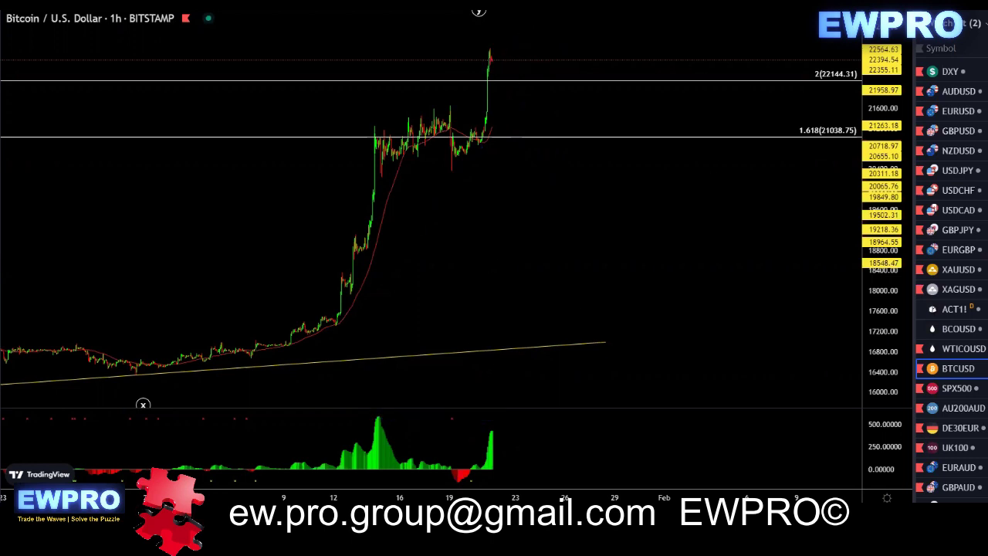
- Open the S&P 500 chart on the 1D timeframe, showing the whole W-X-Y-X-Z decline
left_click(953, 393)
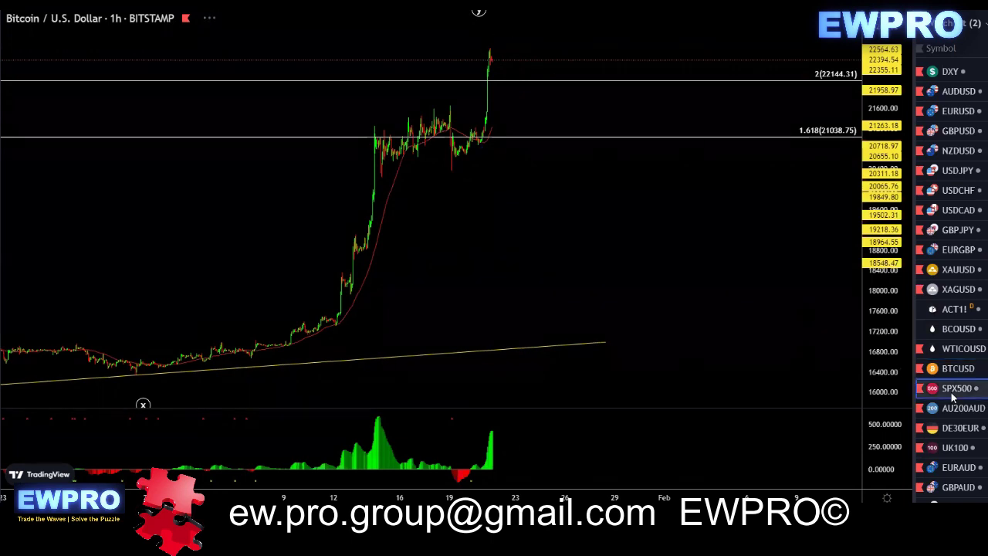
left_click(147, 4)
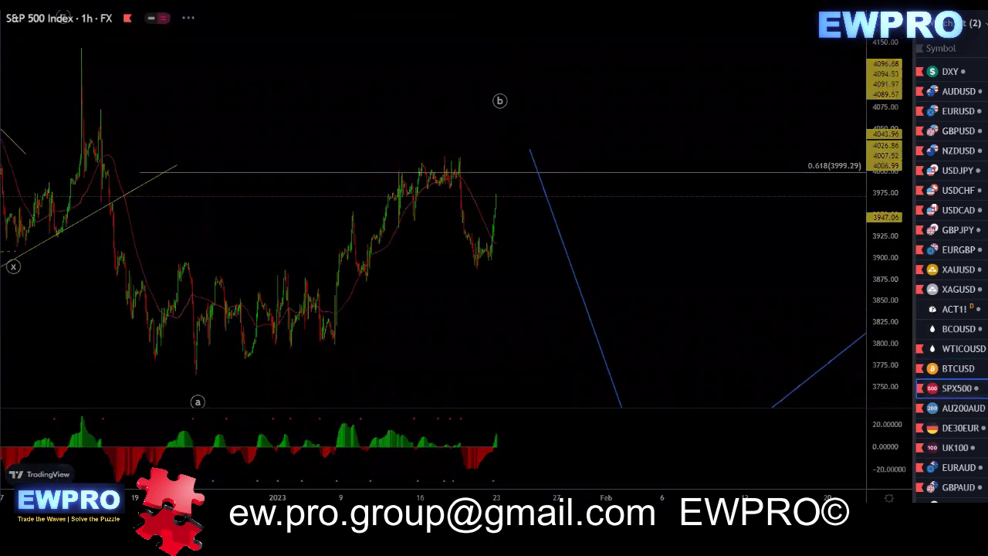
scroll(728, 234, "up", 3)
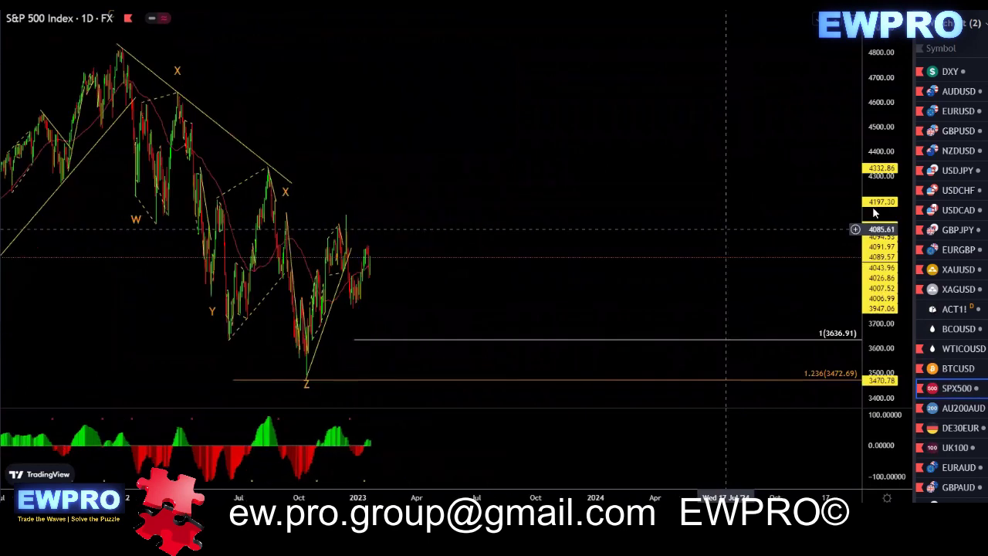
left_click_drag(874, 210, 872, 227)
left_click_drag(553, 162, 688, 137)
left_click_drag(880, 180, 877, 205)
scroll(583, 161, "up", 3)
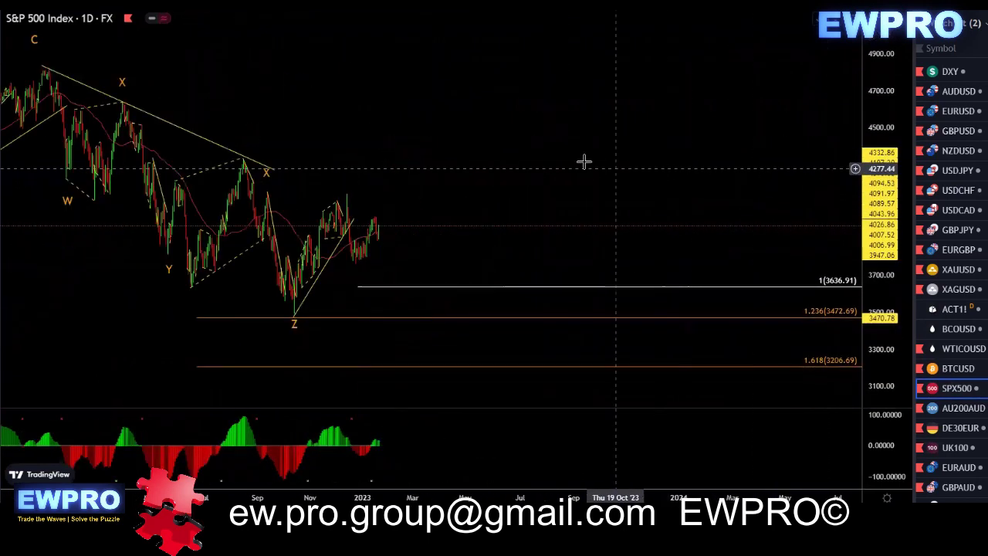
left_click_drag(535, 140, 574, 123)
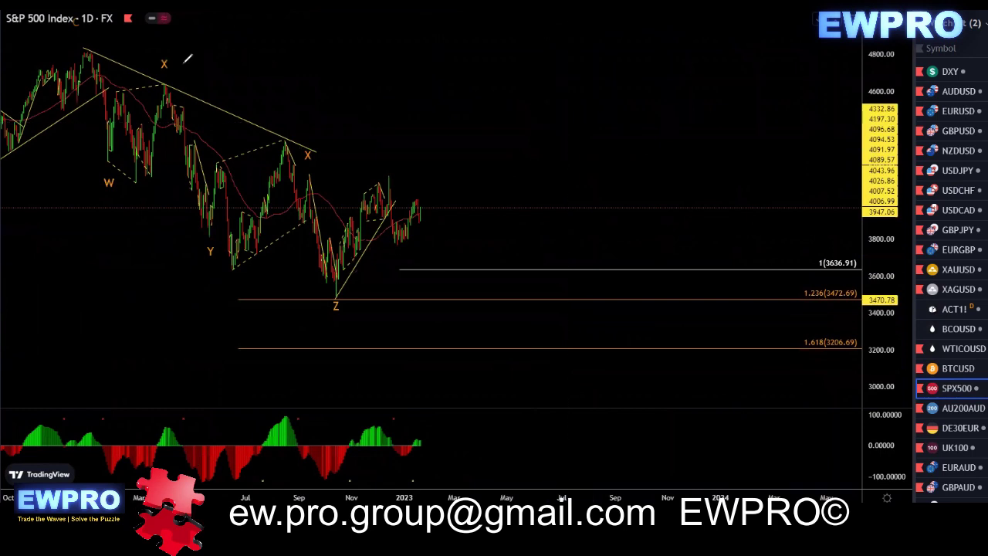
- Trace the decline to Z with its indicator divergence, and sketch the rally, a pullback to 3636.91 and a rise to about 4400
left_click_drag(332, 301, 330, 301)
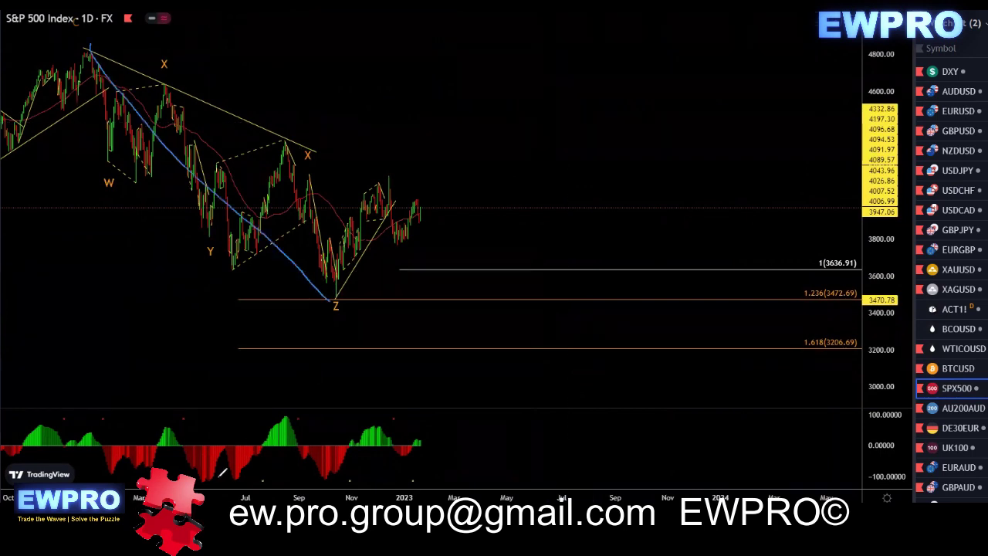
left_click_drag(217, 479, 358, 474)
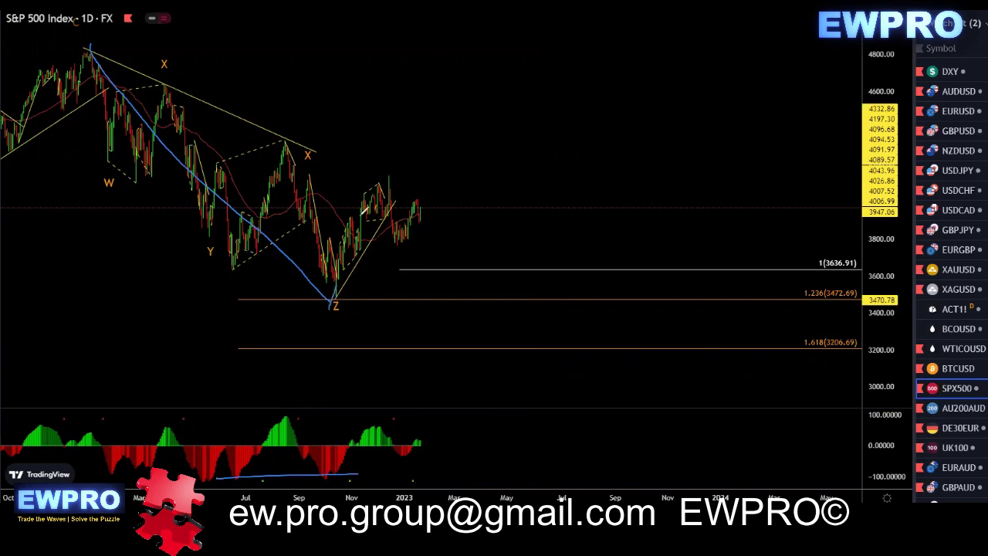
mouse_move(333, 299)
left_mouse_down()
mouse_move(379, 179)
mouse_move(393, 195)
mouse_move(395, 244)
mouse_move(417, 207)
mouse_move(447, 253)
left_mouse_up()
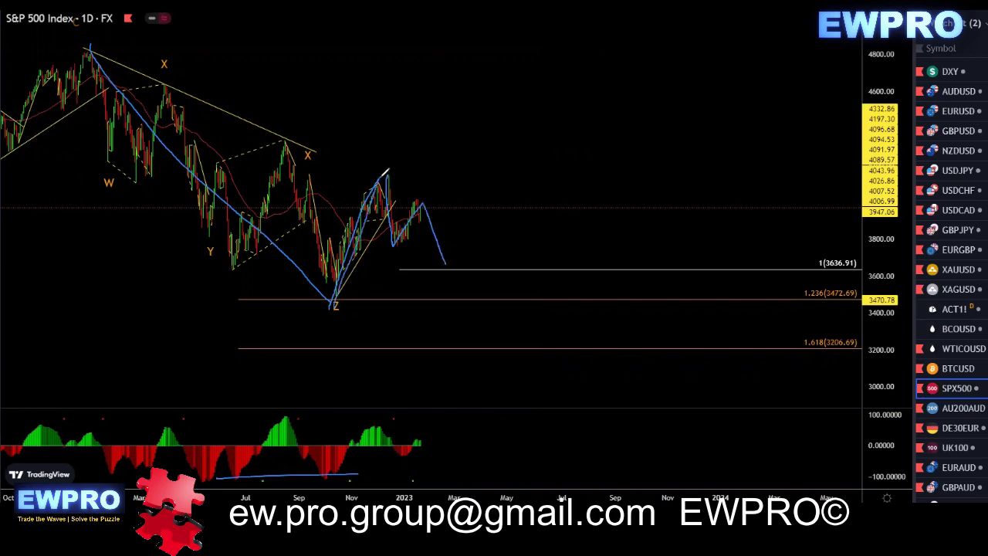
left_click_drag(447, 257, 514, 130)
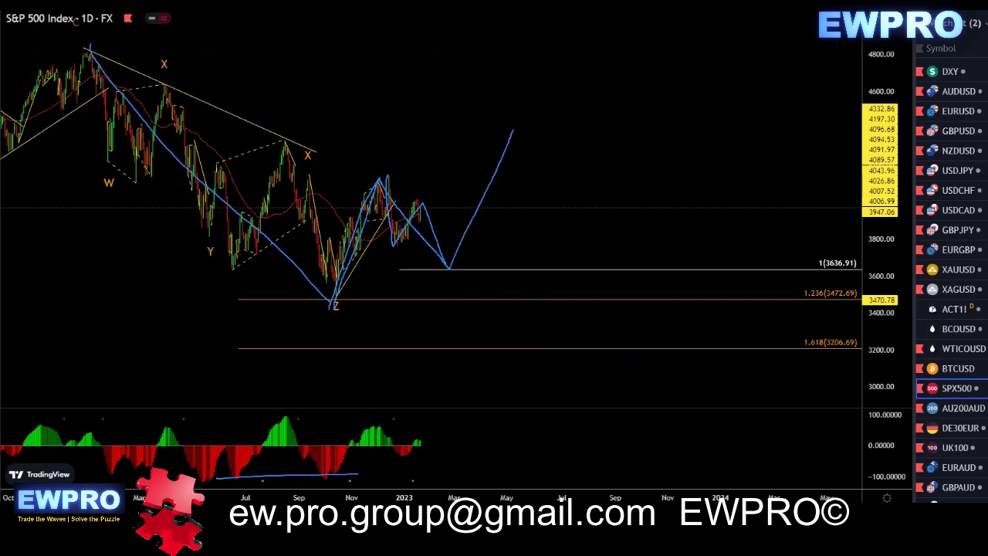
key("Escape")
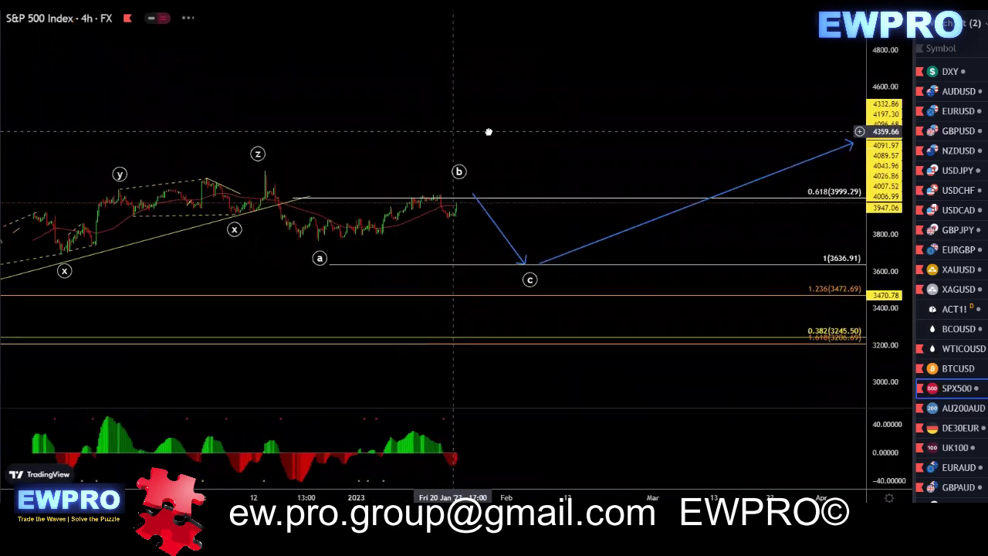
- On the 4h S&P 500 chart, trace the a-b-c correction from z down to 3636.91 and the following rally, and clear the sketch
left_click_drag(881, 261, 876, 216)
left_click_drag(616, 67, 481, 92)
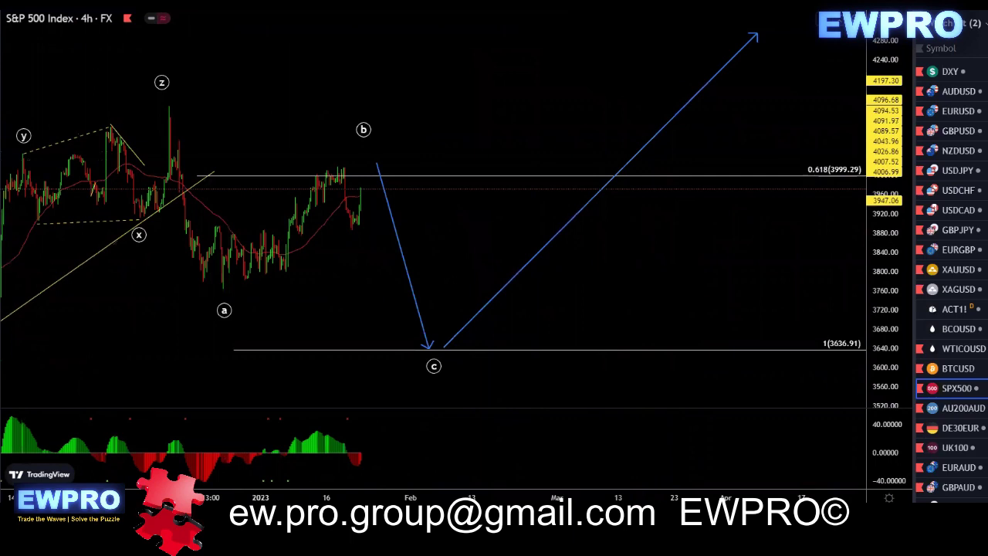
mouse_move(167, 102)
left_mouse_down()
mouse_move(276, 233)
mouse_move(372, 144)
mouse_move(431, 344)
left_mouse_up()
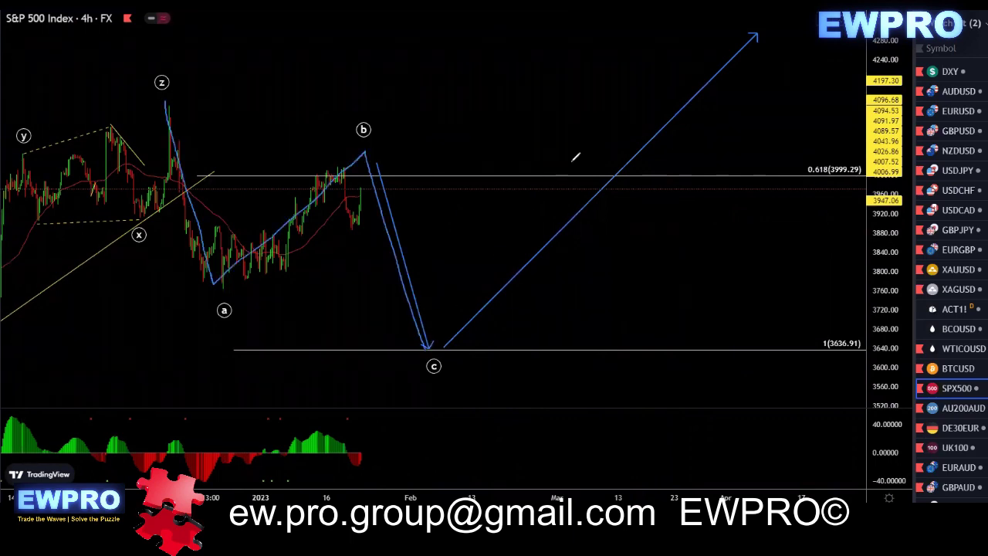
left_click_drag(575, 158, 692, 44)
key("ctrl+z")
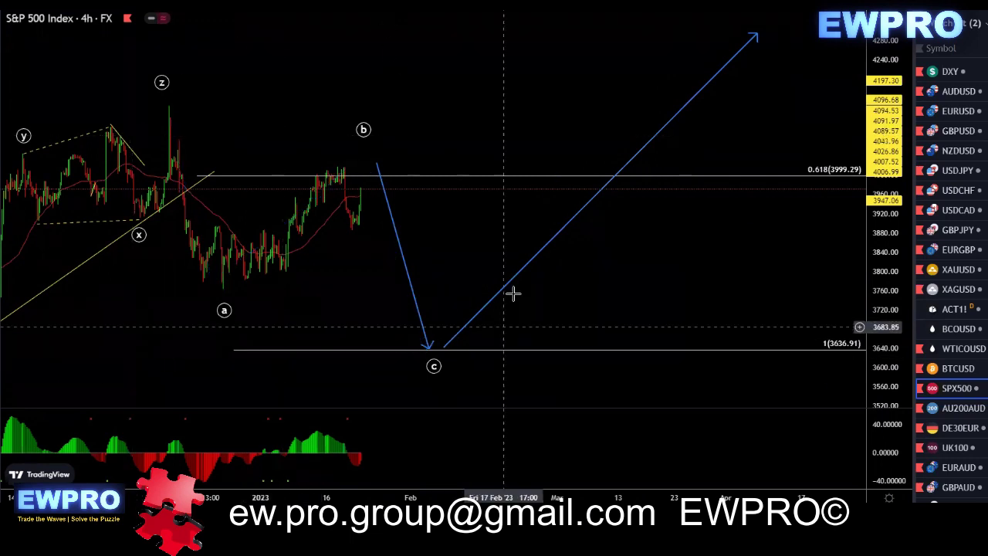
scroll(524, 90, "down", 1)
scroll(530, 116, "down", 1)
scroll(532, 139, "up", 2)
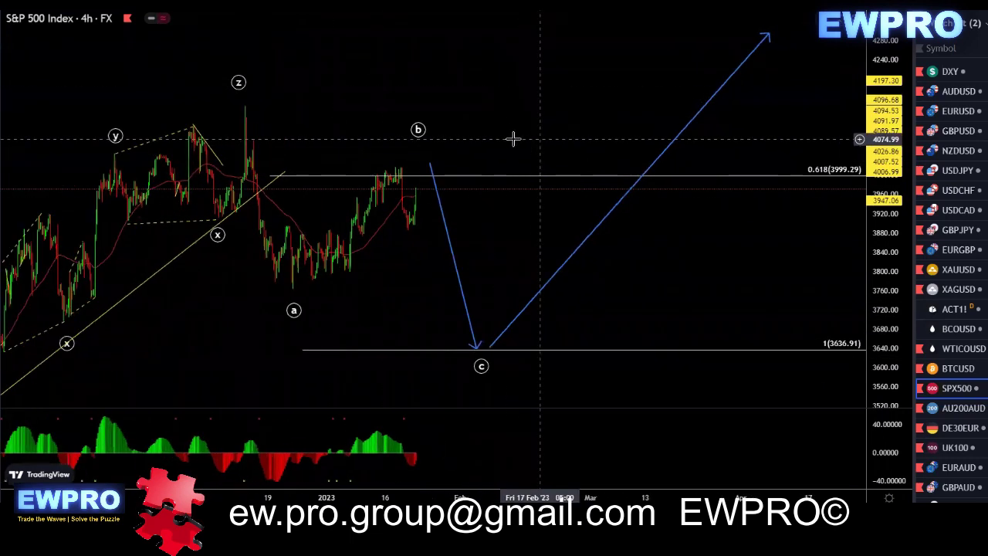